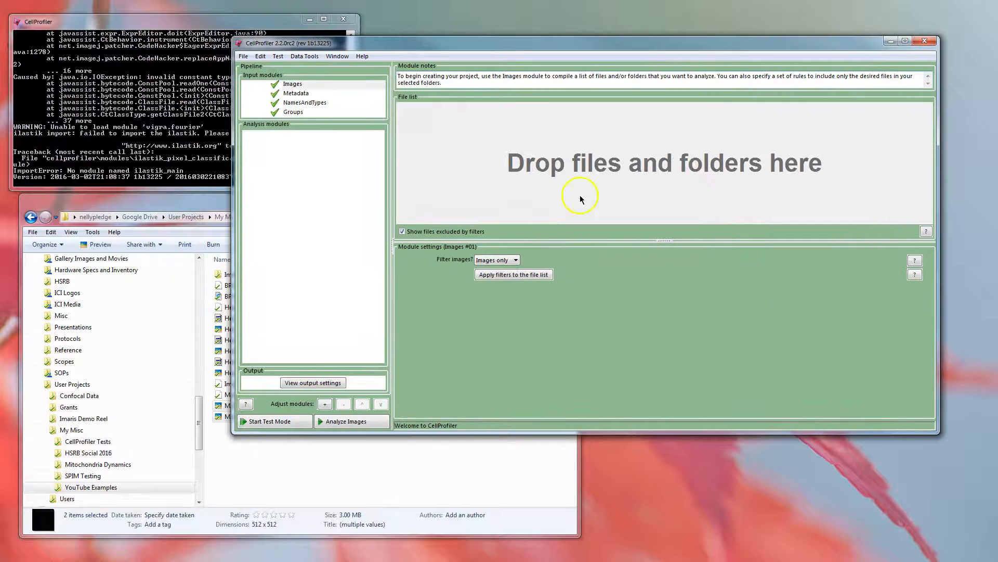
- Add MAX_HeLaCells_01.tif and MAX_HeLaCells_02.tif from the YouTube Examples folder to the Images module's file list
{"action": "left_click", "coordinate": [201, 202]}
{"action": "left_click", "coordinate": [279, 450]}
{"action": "left_click_drag", "start_coordinate": [284, 444], "coordinate": [655, 173]}
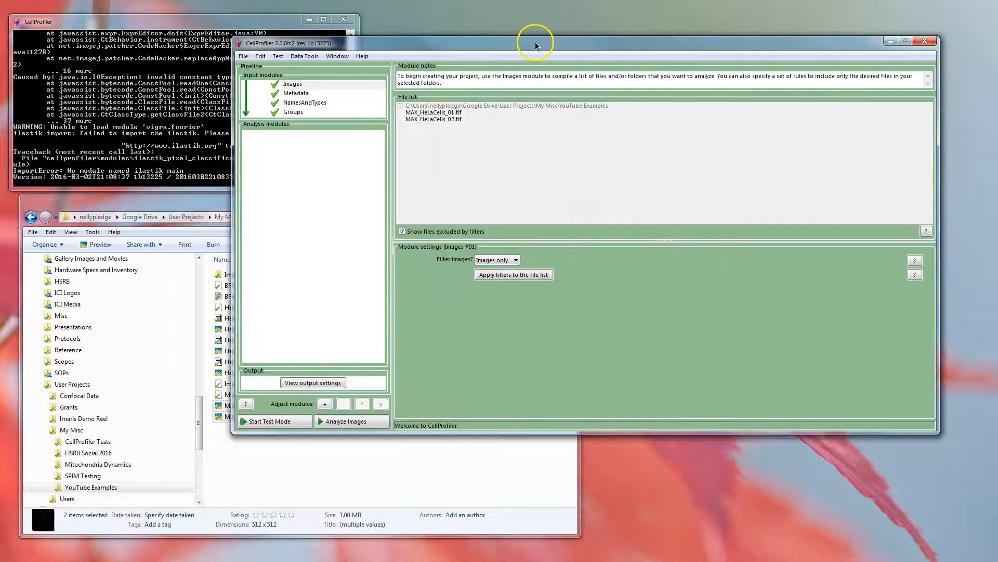
{"action": "left_click_drag", "start_coordinate": [541, 46], "coordinate": [490, 55]}
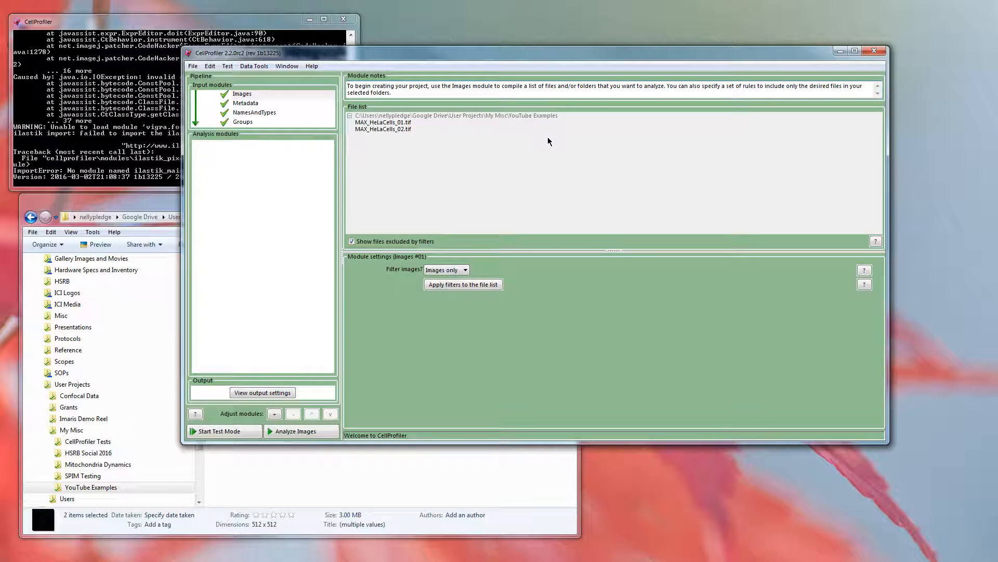
- Apply a custom image filter with a single rule matching files whose name does contain 02
{"action": "left_click", "coordinate": [462, 271]}
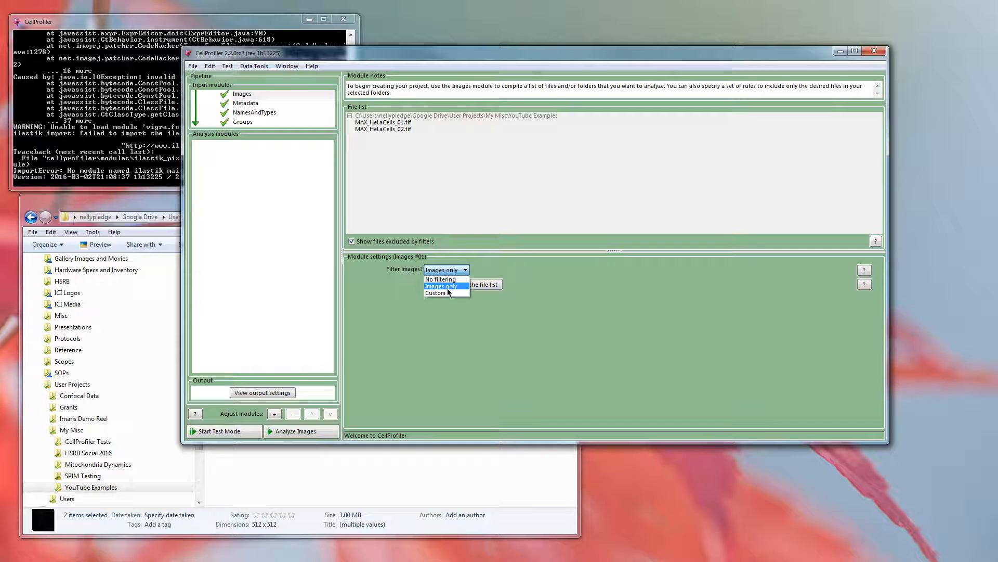
{"action": "left_click", "coordinate": [448, 292]}
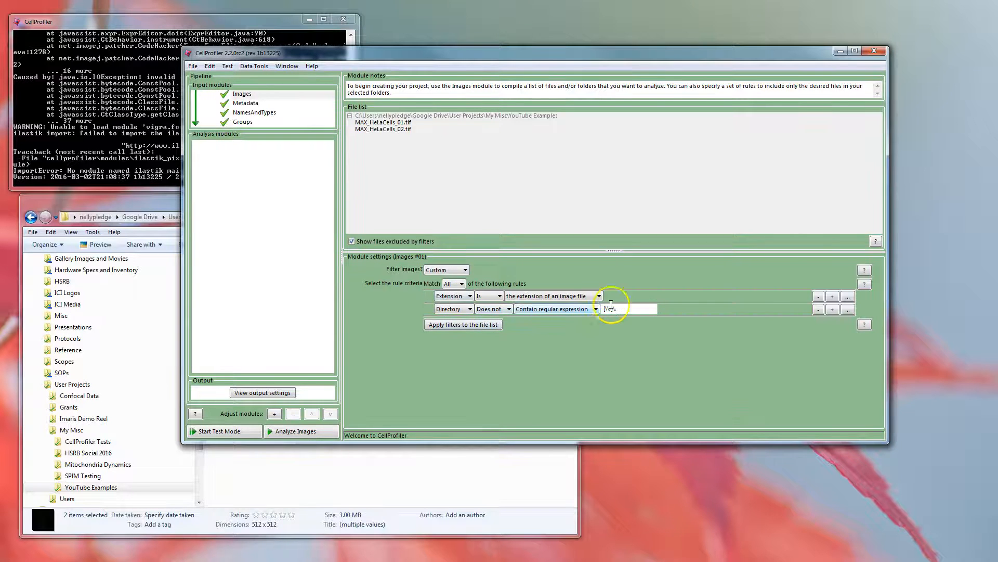
{"action": "left_click", "coordinate": [818, 310]}
{"action": "left_click", "coordinate": [468, 296]}
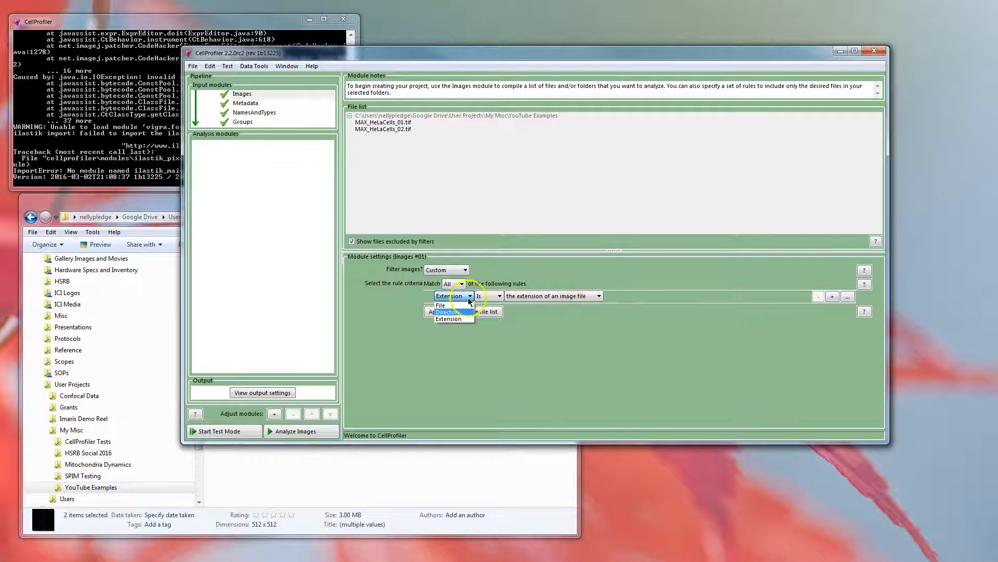
{"action": "left_click", "coordinate": [457, 305]}
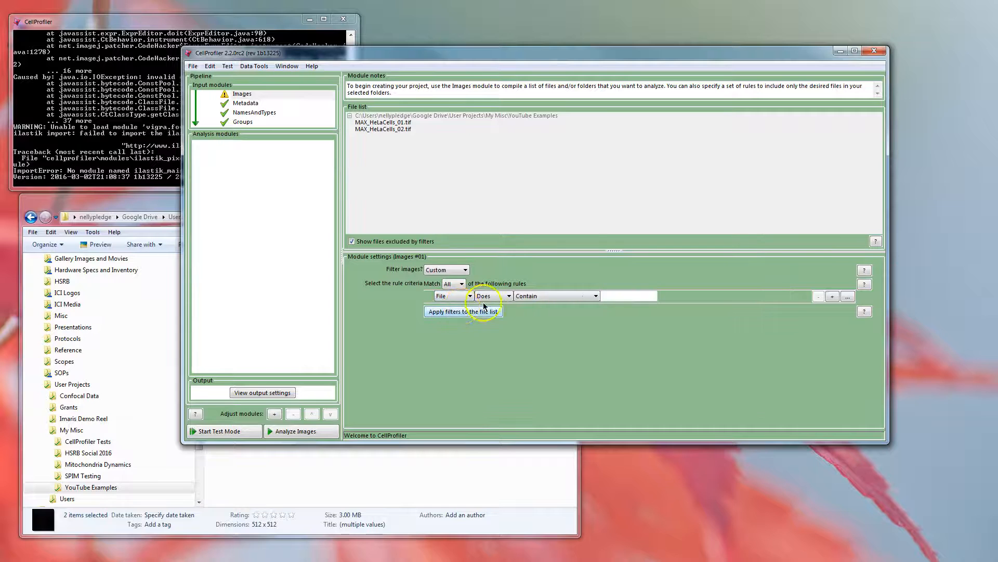
{"action": "left_click", "coordinate": [619, 295]}
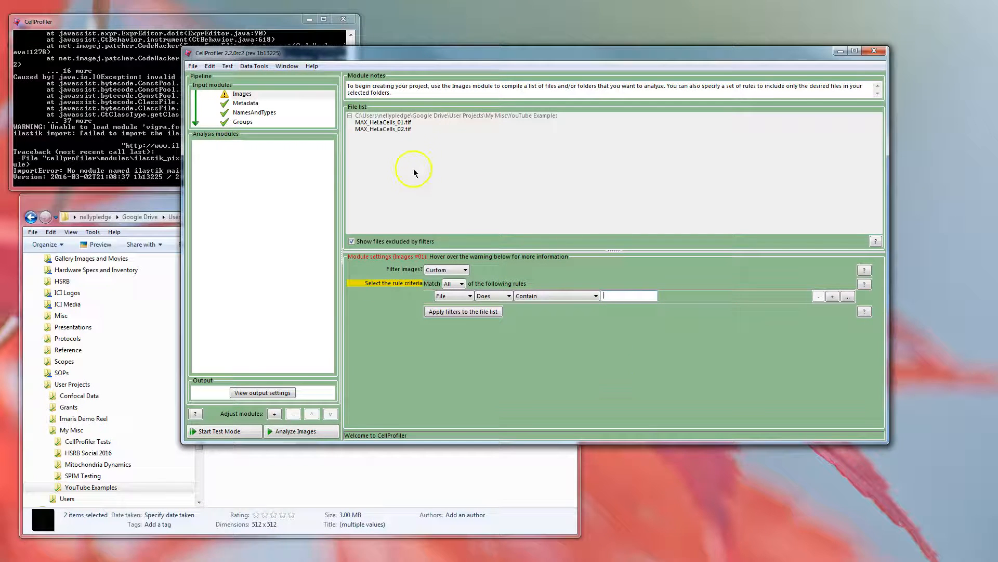
{"action": "left_click", "coordinate": [614, 297]}
{"action": "type", "text": "02"}
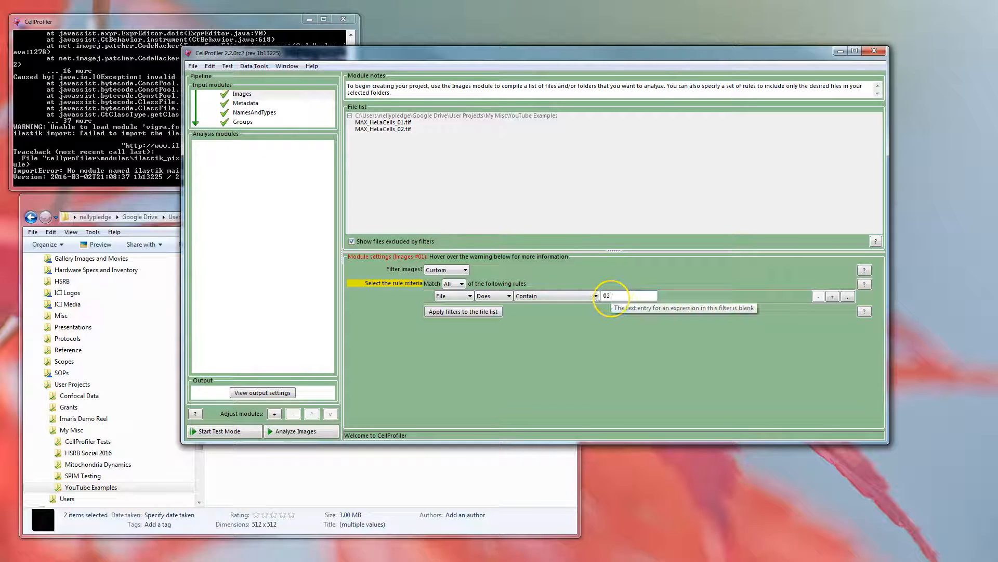
{"action": "left_click", "coordinate": [468, 311]}
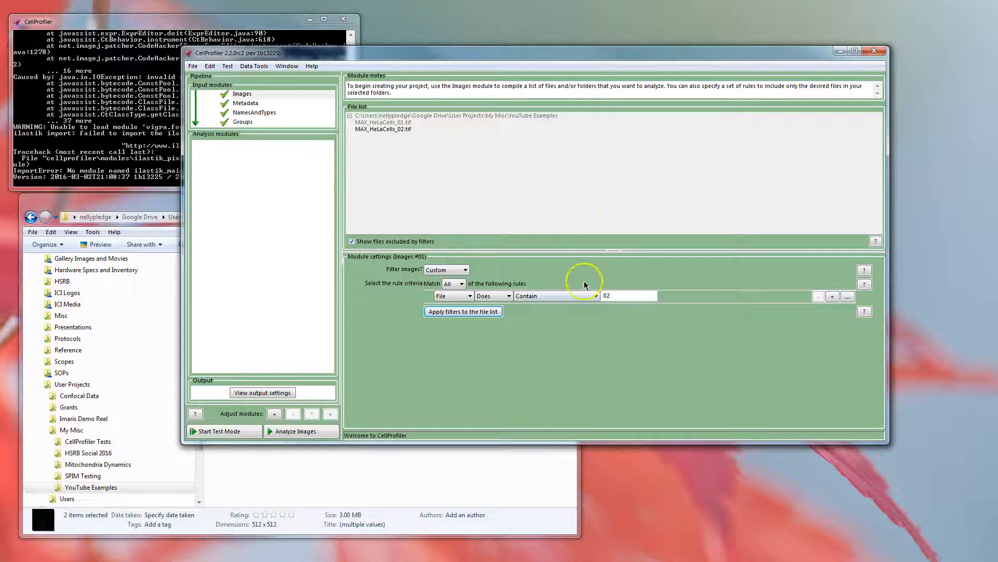
- Set the Images module's image filter to No filtering
{"action": "left_click", "coordinate": [462, 270]}
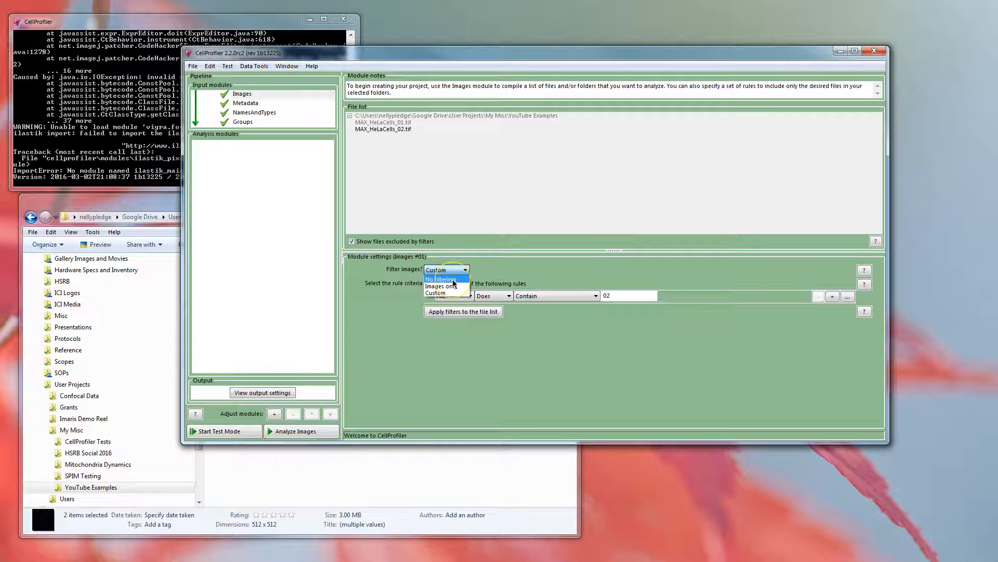
{"action": "left_click", "coordinate": [446, 279]}
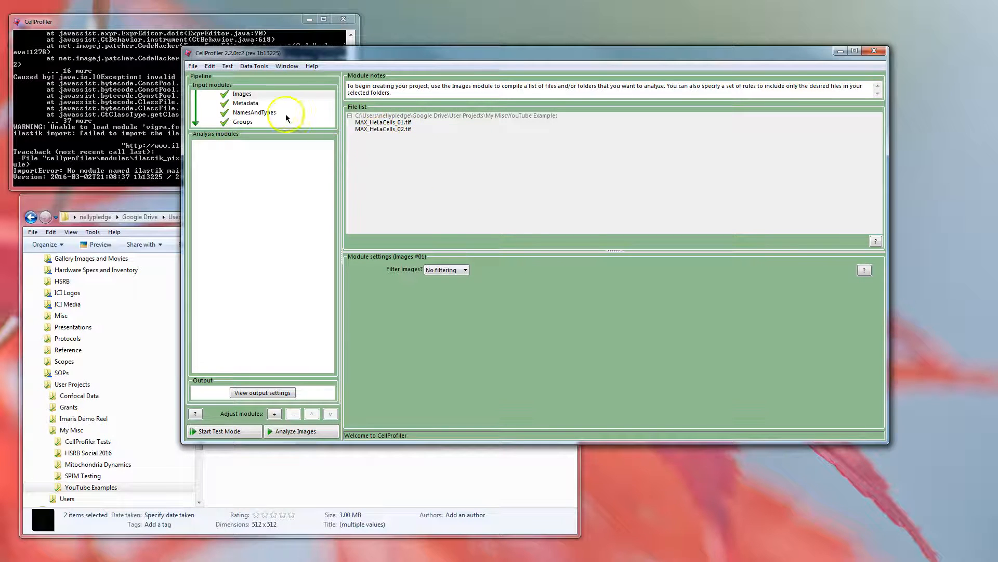
- Enable metadata extraction from the image file headers of all images, and update the metadata and its table
{"action": "left_click", "coordinate": [249, 104]}
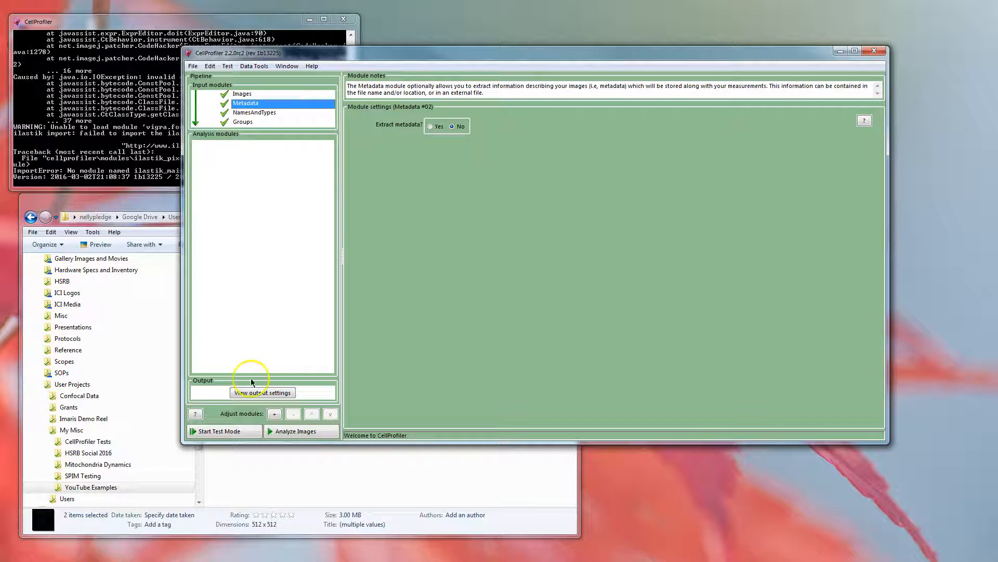
{"action": "left_click", "coordinate": [430, 127]}
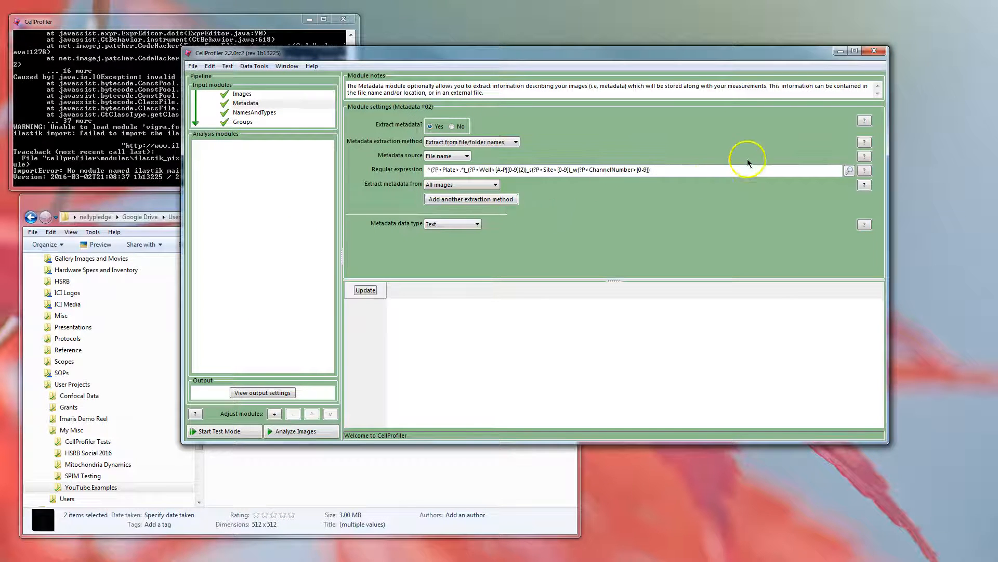
{"action": "left_click", "coordinate": [515, 142]}
{"action": "left_click", "coordinate": [502, 166]}
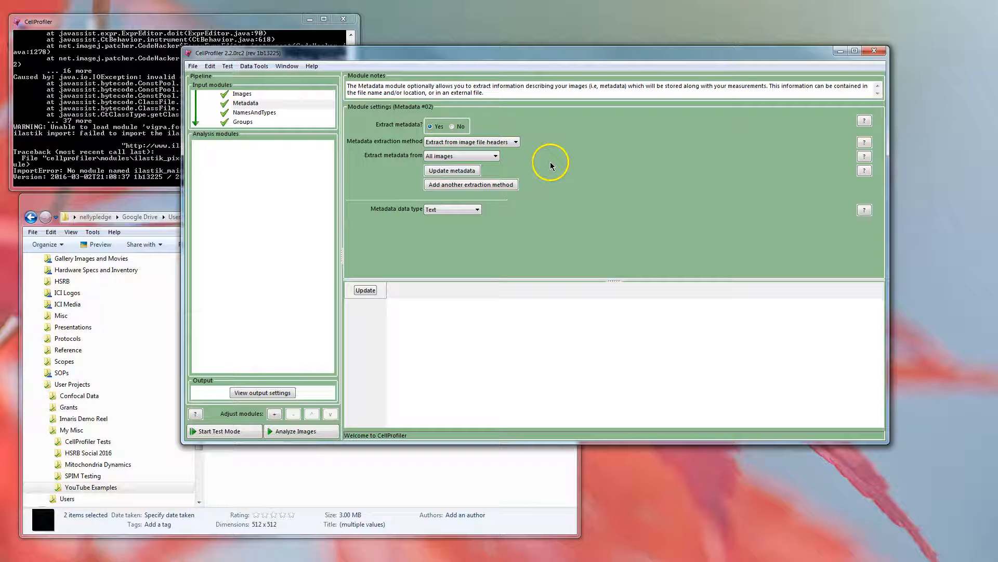
{"action": "left_click", "coordinate": [452, 170]}
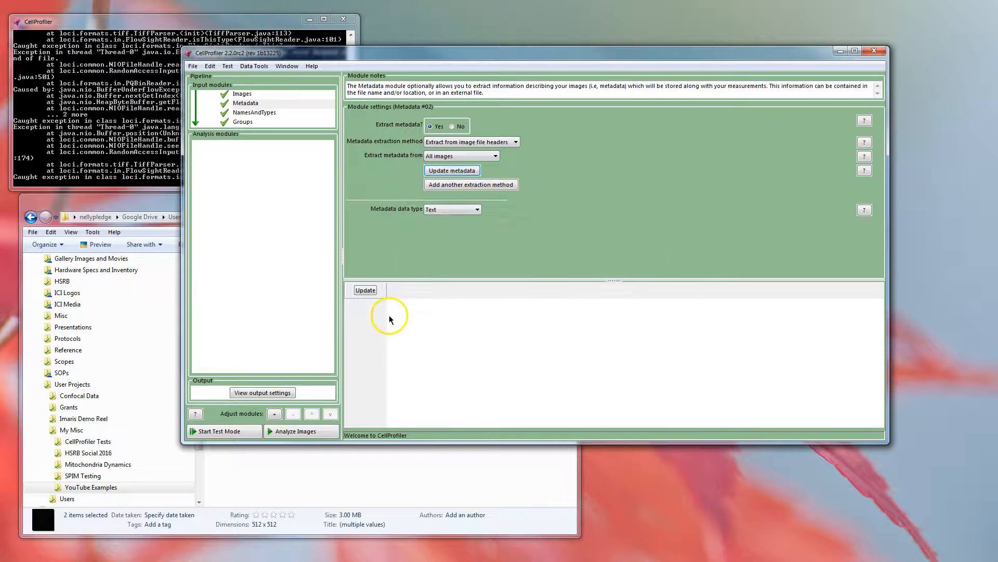
{"action": "left_click", "coordinate": [365, 290]}
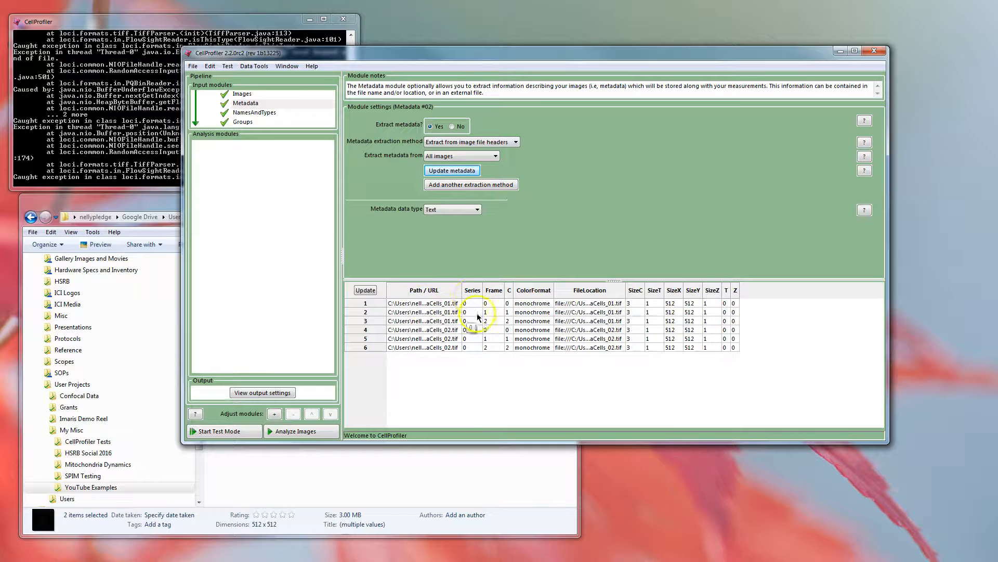
- Widen the Path / URL column of the metadata table and inspect the channel and color format columns
{"action": "left_click_drag", "start_coordinate": [463, 292], "coordinate": [550, 292]}
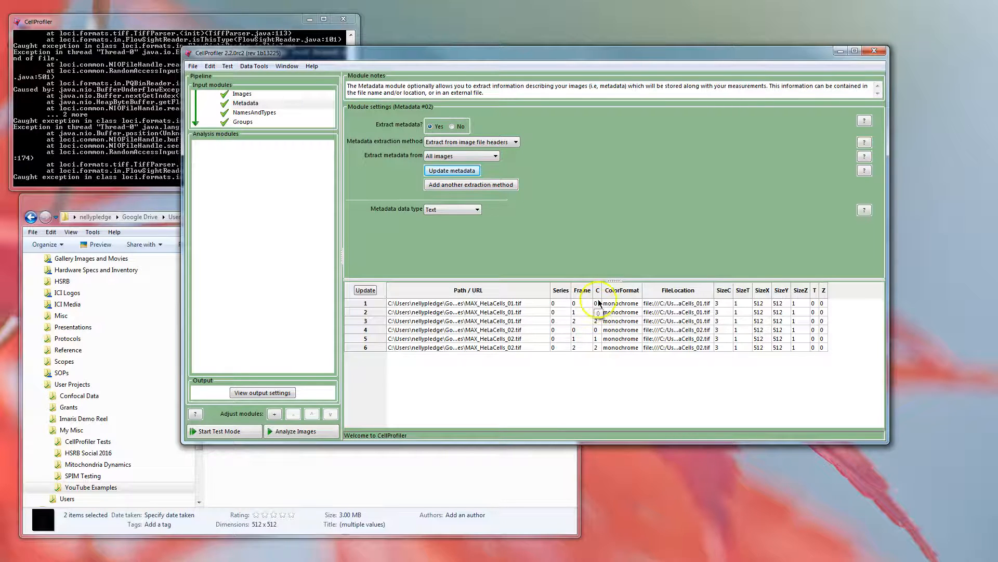
{"action": "left_click_drag", "start_coordinate": [802, 292], "coordinate": [744, 290]}
{"action": "left_click", "coordinate": [612, 292]}
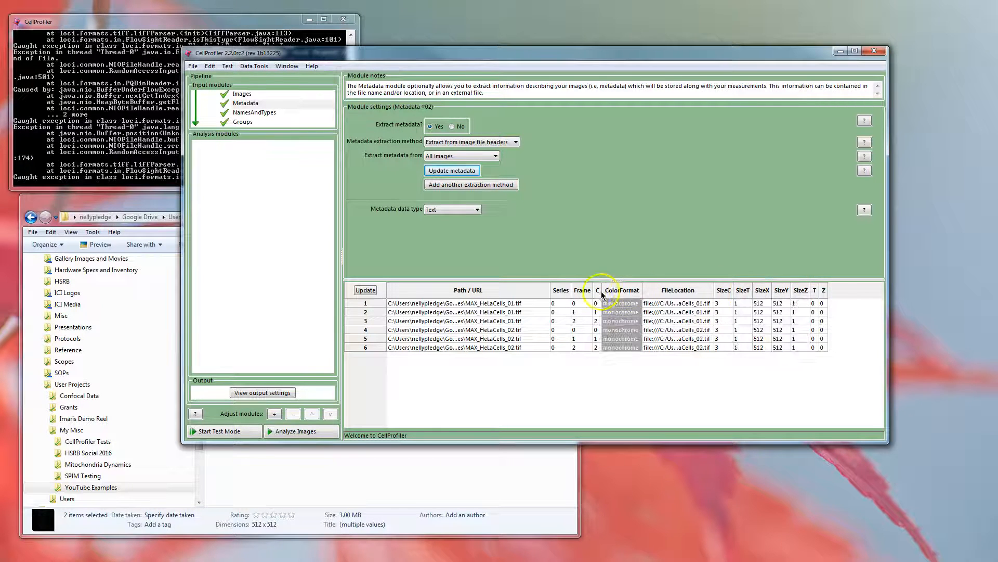
- In NamesAndTypes, assign a name to images matching rules, using the rule Metadata Does Have C matching 3
{"action": "left_click", "coordinate": [252, 113]}
{"action": "left_click", "coordinate": [491, 120]}
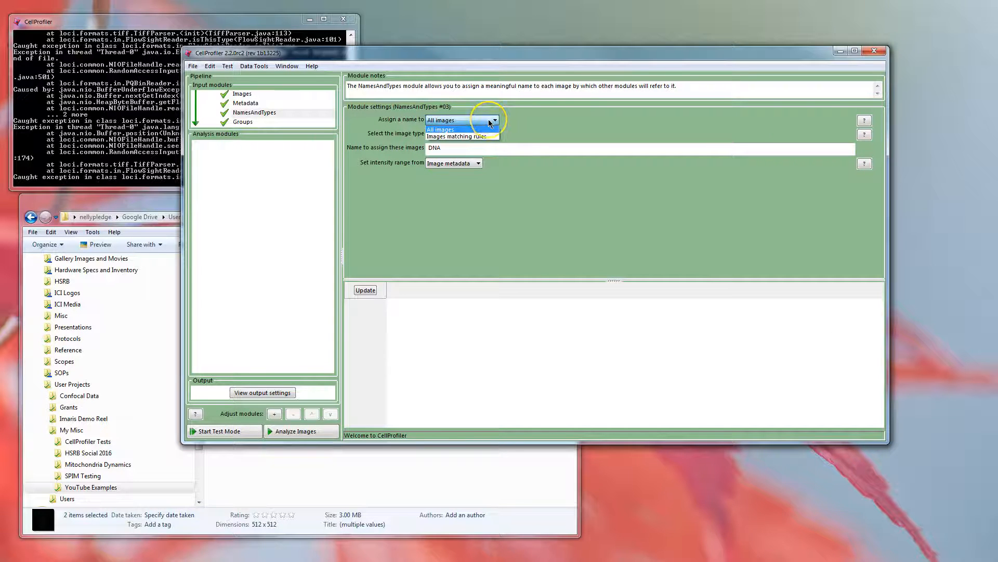
{"action": "left_click", "coordinate": [481, 136]}
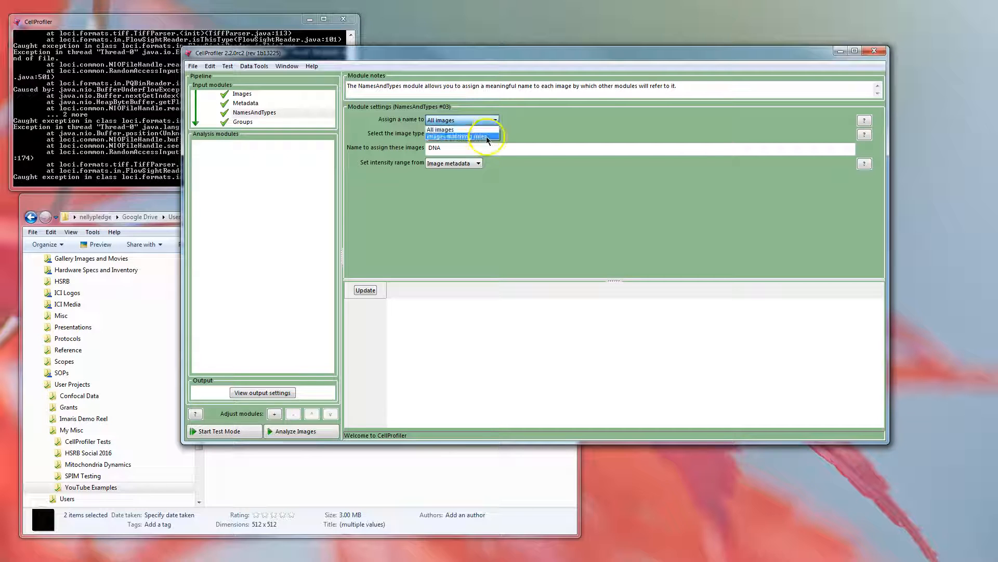
{"action": "left_click", "coordinate": [470, 147]}
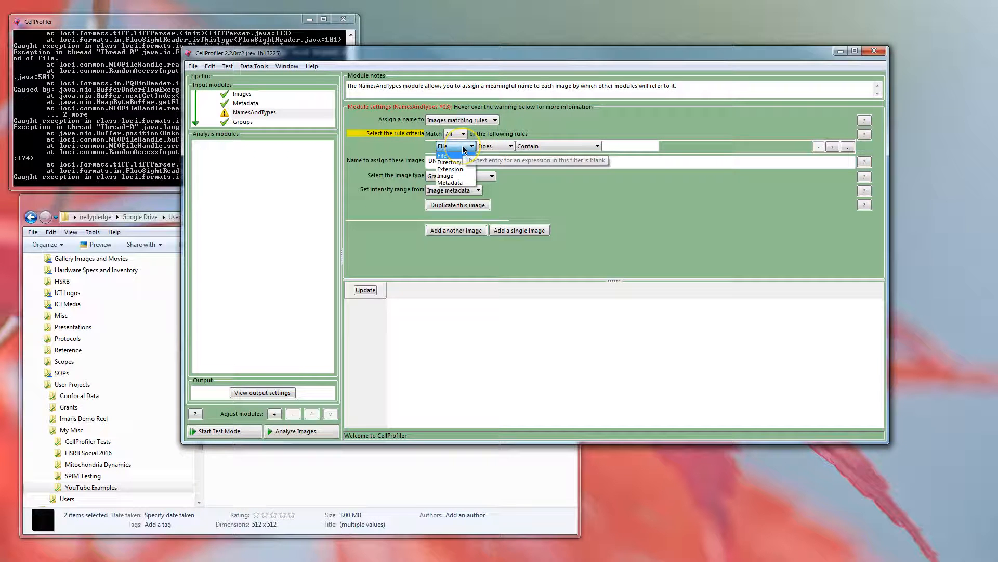
{"action": "left_click", "coordinate": [466, 184]}
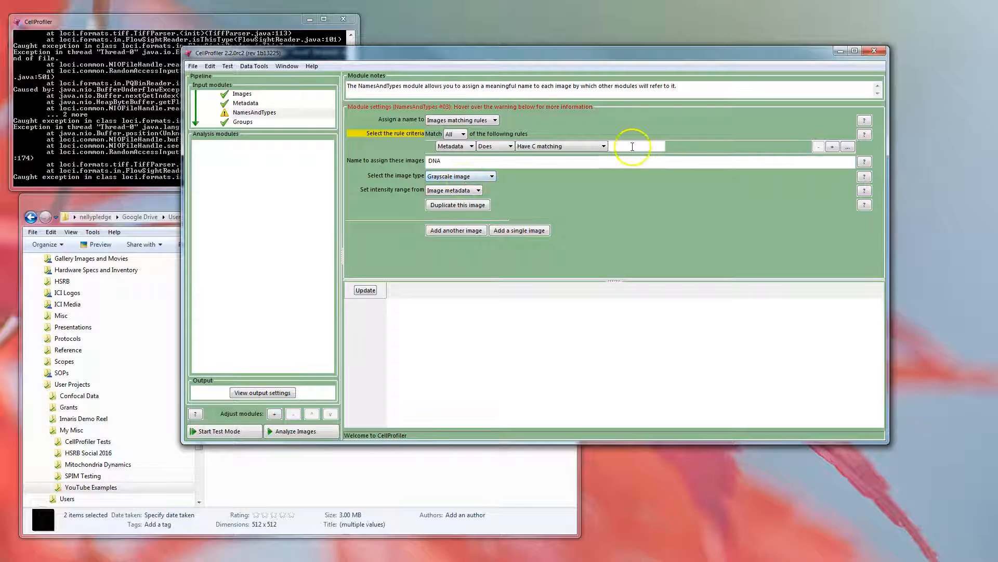
{"action": "left_click", "coordinate": [630, 143]}
{"action": "type", "text": "3"}
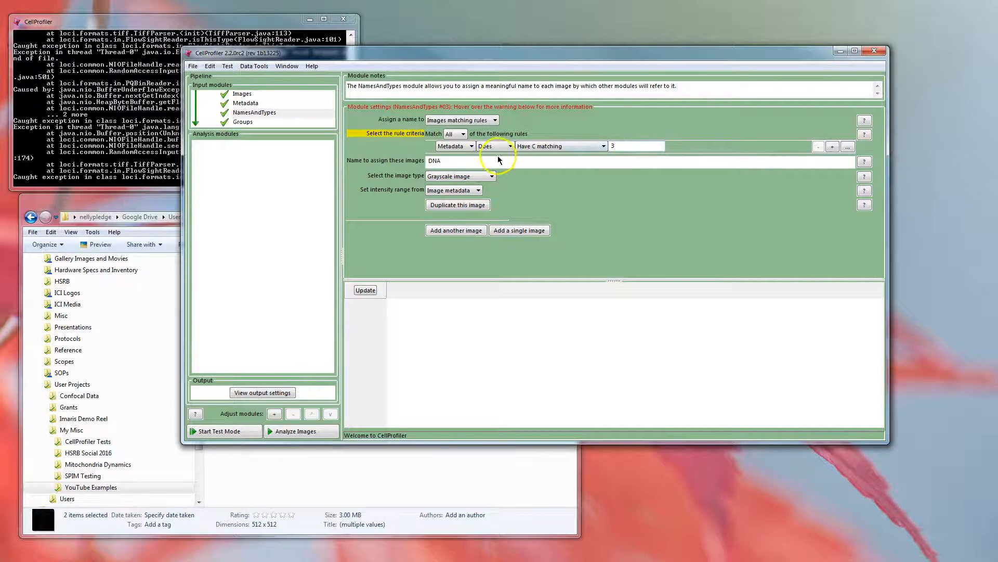
- Set the name assigned to the images matching the first rule to NucOrig
{"action": "double_click", "coordinate": [437, 163]}
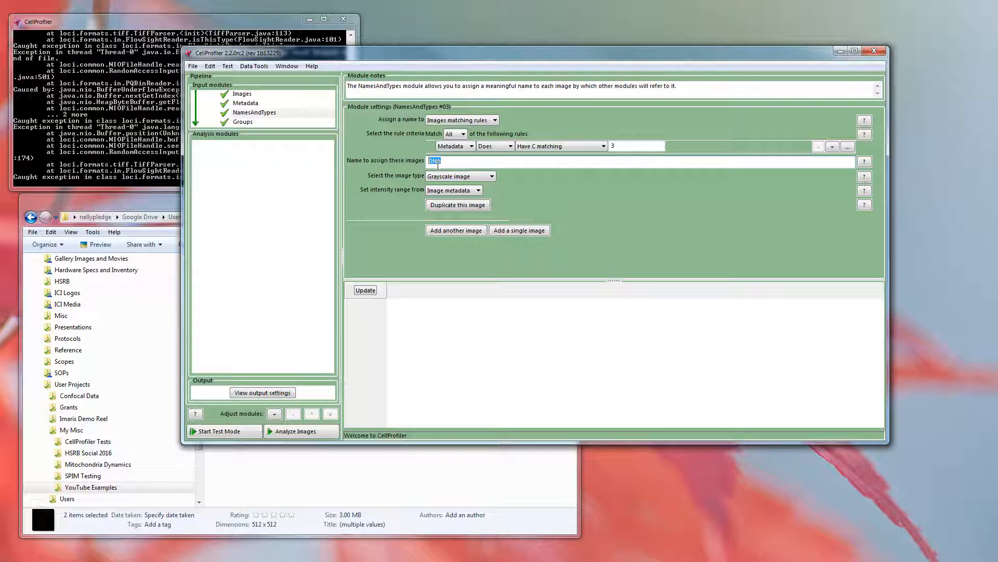
{"action": "type", "text": "NucOrig"}
{"action": "double_click", "coordinate": [440, 162]}
- Add another image to NamesAndTypes with the rule Metadata Does Have C matching 0
{"action": "left_click", "coordinate": [463, 231]}
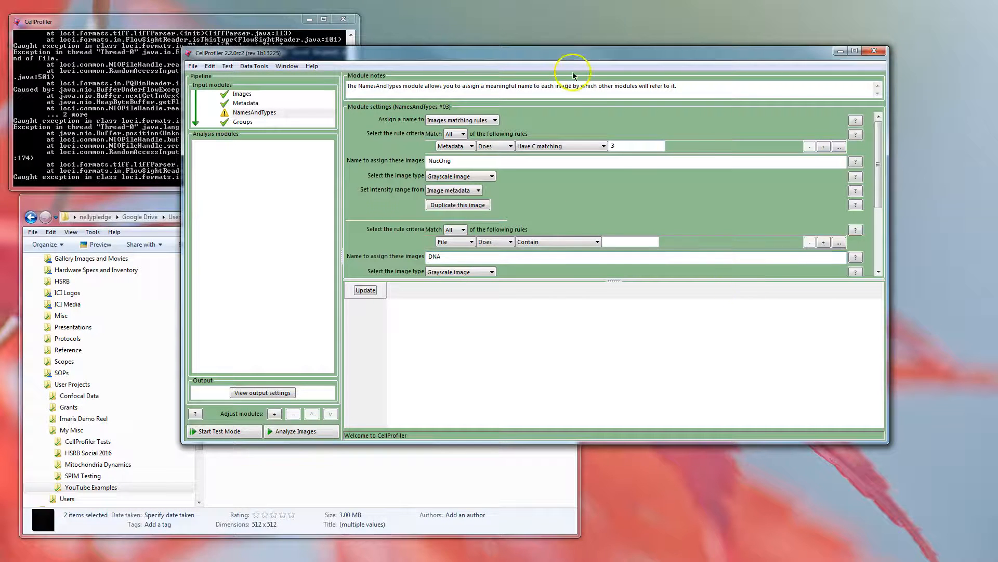
{"action": "double_click", "coordinate": [548, 48]}
{"action": "left_click_drag", "start_coordinate": [763, 2], "coordinate": [785, 4]}
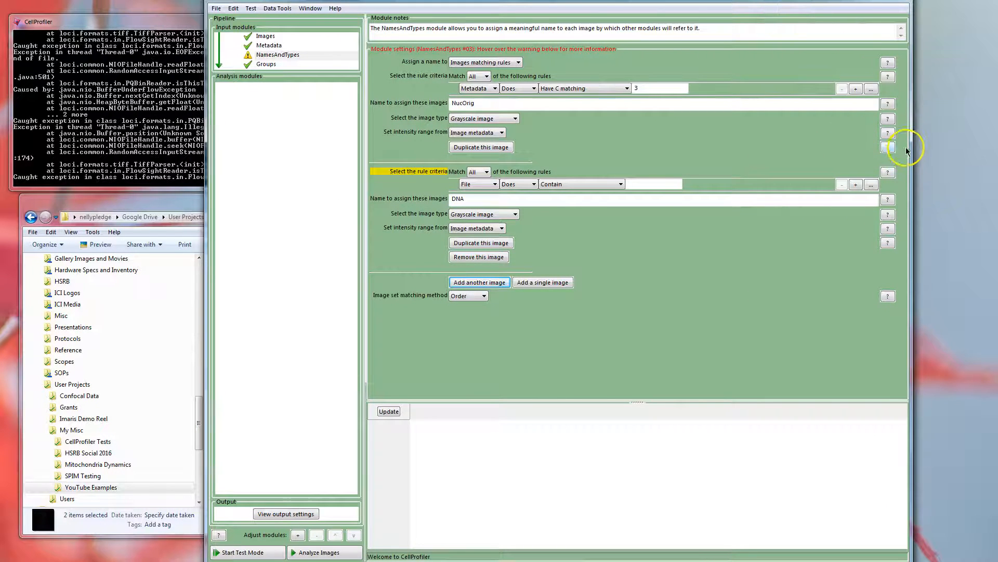
{"action": "left_click_drag", "start_coordinate": [906, 151], "coordinate": [791, 156]}
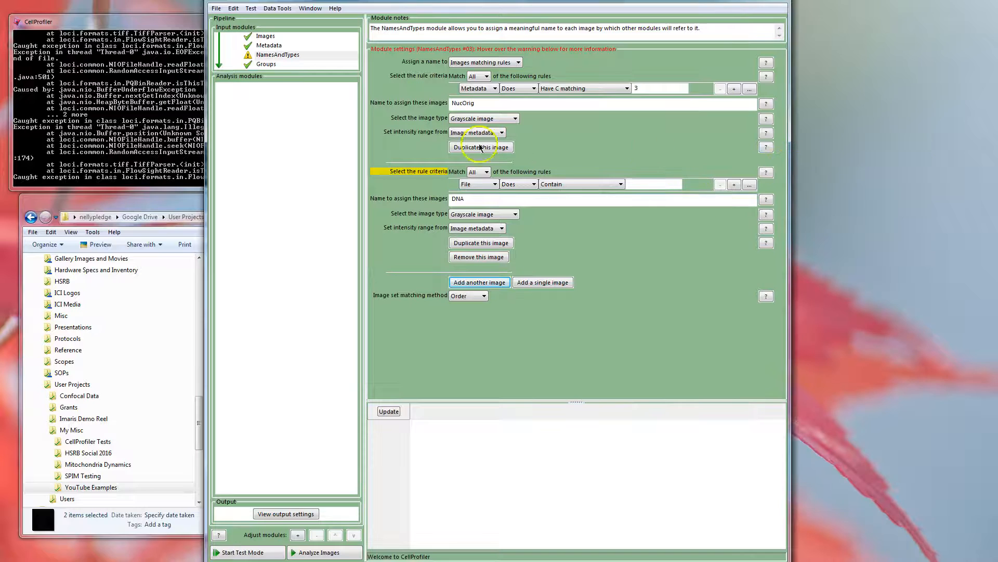
{"action": "left_click", "coordinate": [479, 184]}
{"action": "left_click", "coordinate": [474, 225]}
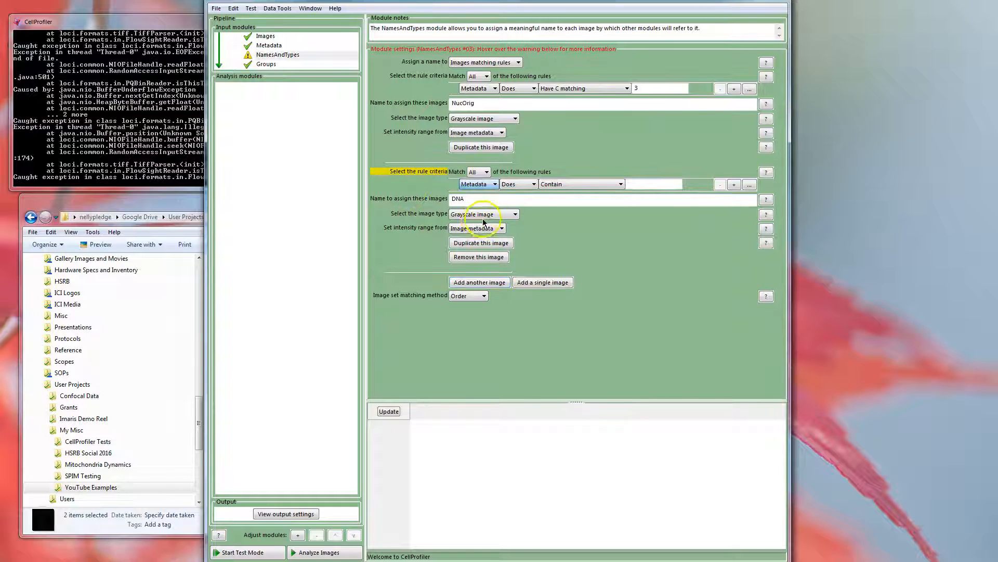
{"action": "left_click", "coordinate": [649, 185]}
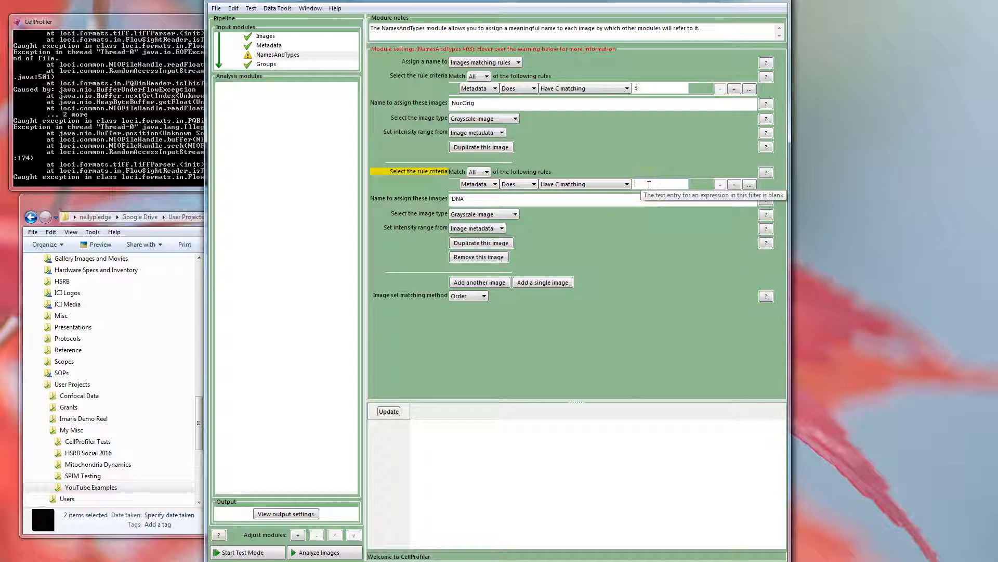
{"action": "type", "text": "0"}
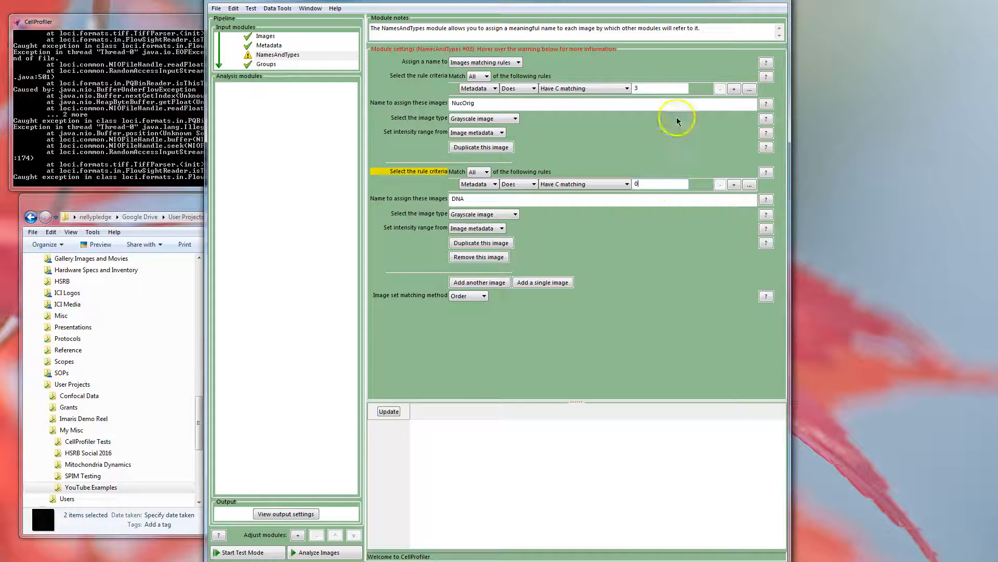
- Set the C value in the NucOrig rule to 2 and name the second image CytoOrig
{"action": "double_click", "coordinate": [647, 89]}
{"action": "type", "text": "2"}
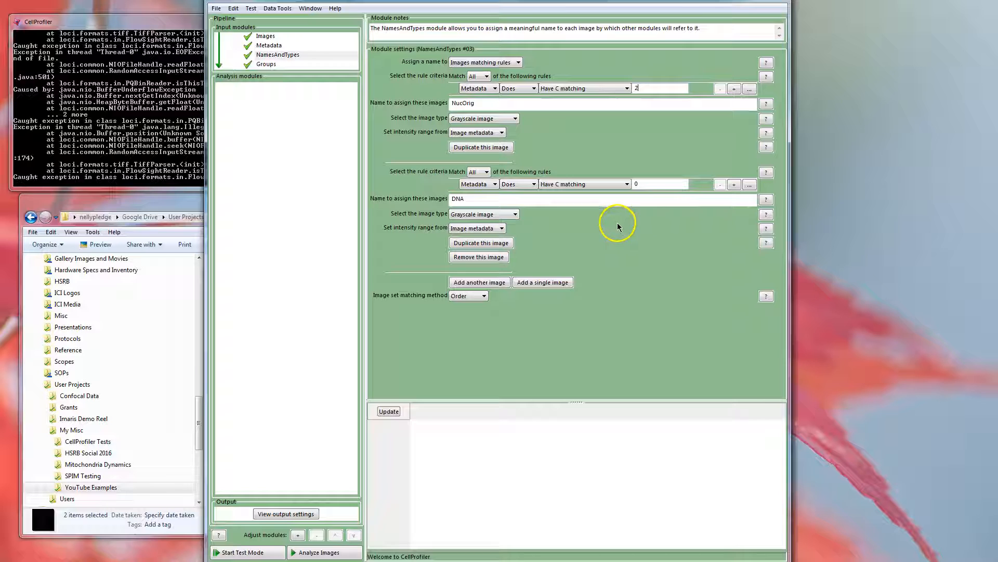
{"action": "double_click", "coordinate": [506, 199]}
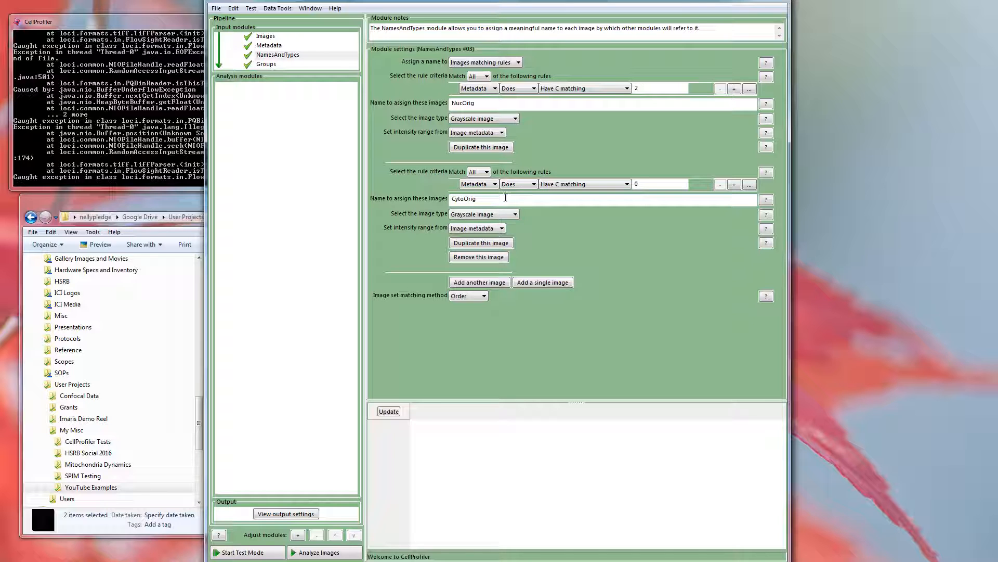
- Update the image set table in NamesAndTypes and check it against the Metadata module's channel listing
{"action": "left_click", "coordinate": [389, 411]}
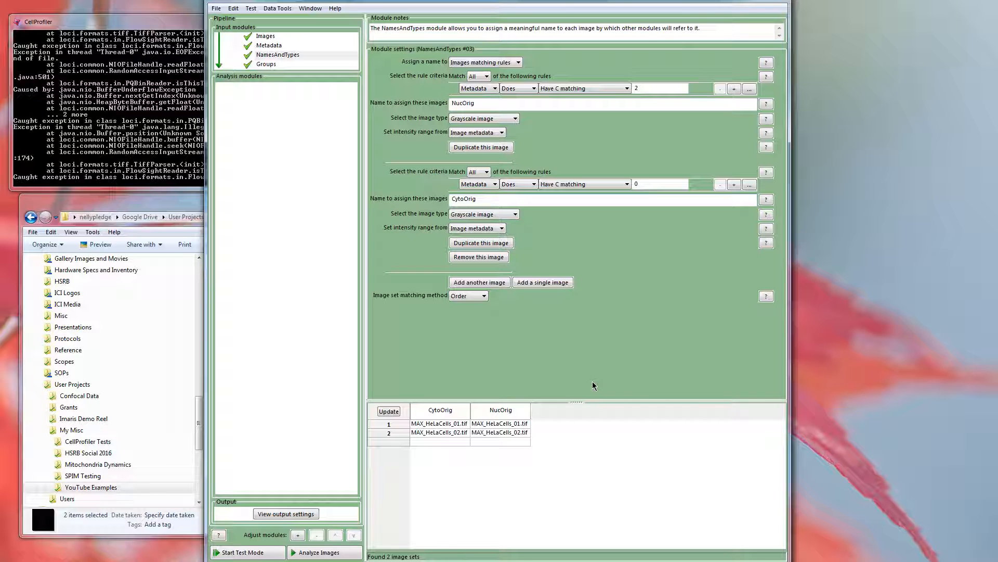
{"action": "left_click", "coordinate": [270, 47]}
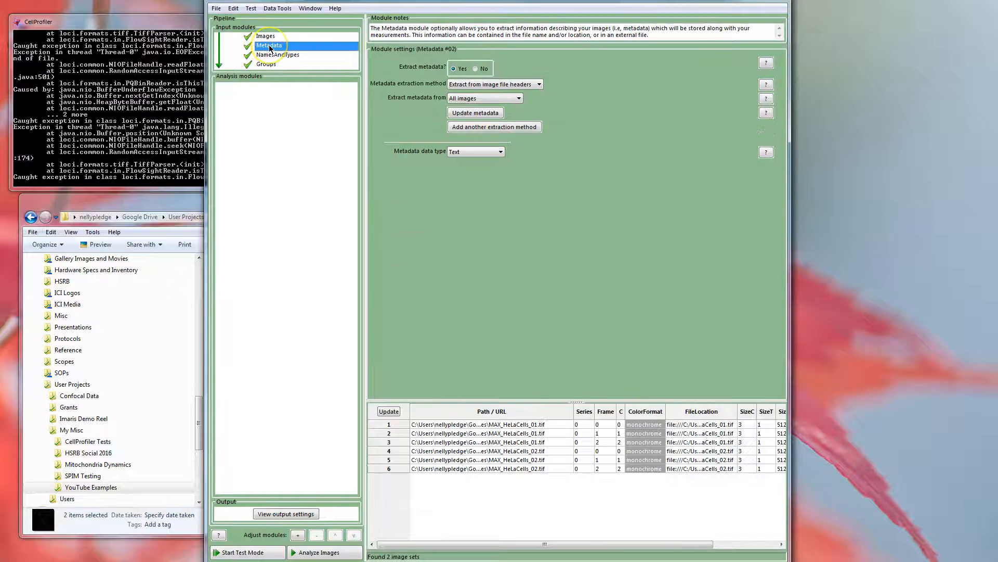
{"action": "left_click", "coordinate": [268, 56]}
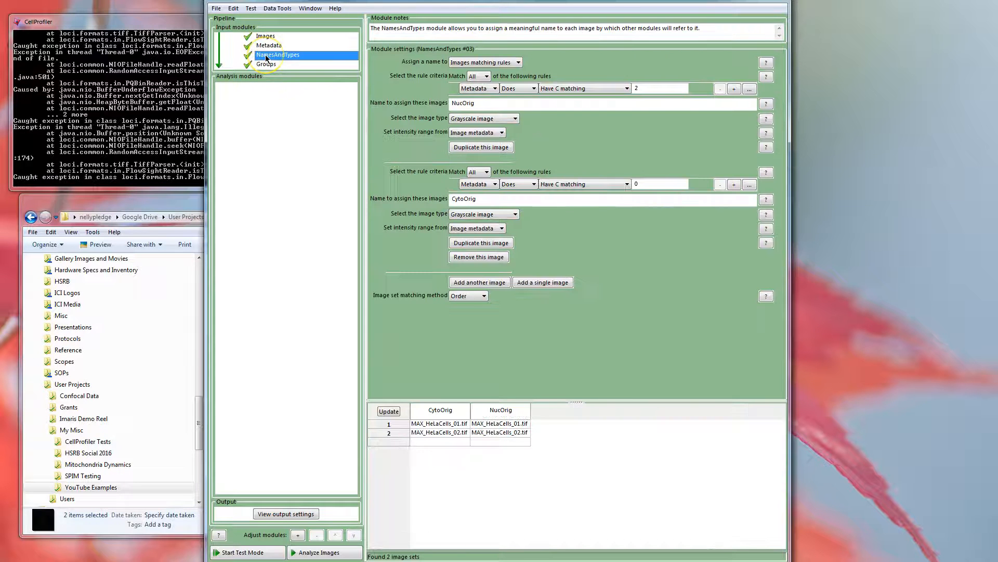